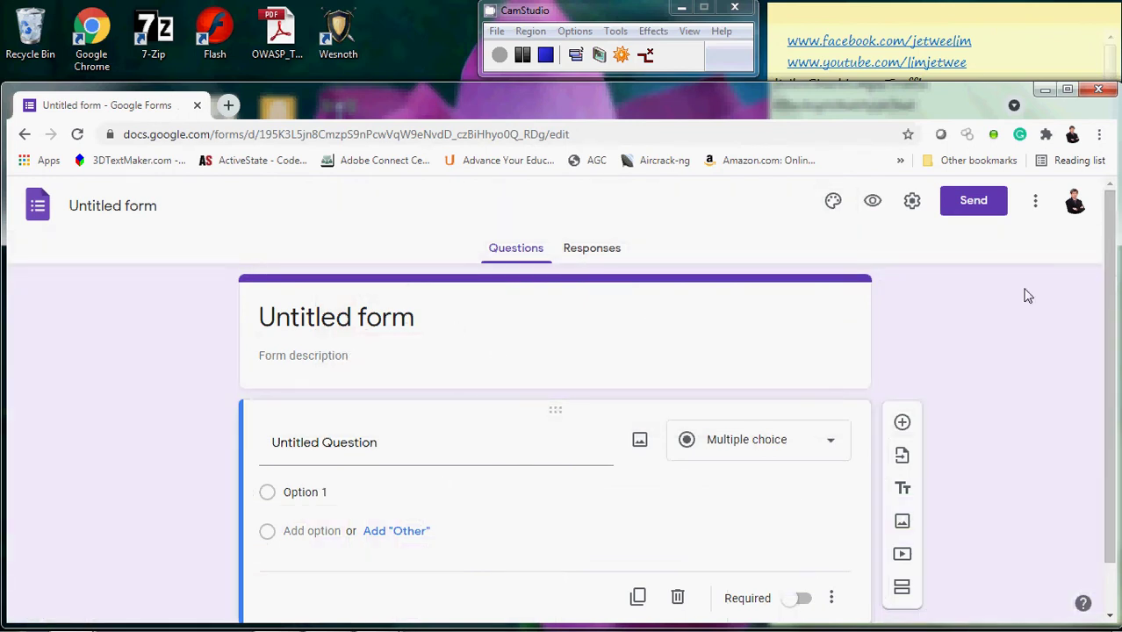
# Change the first question to Short answer and title it 'Email Address'.
pyautogui.scroll(-1, 1116, 405)
pyautogui.moveTo(1117, 406); pyautogui.dragTo(1114, 310)
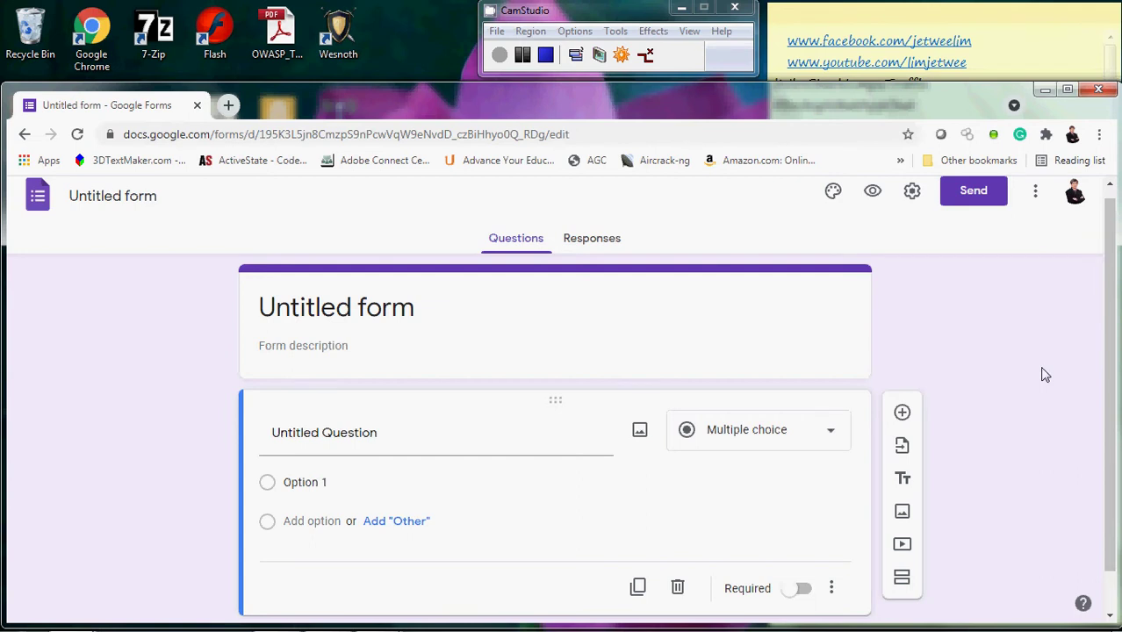
pyautogui.click(785, 435)
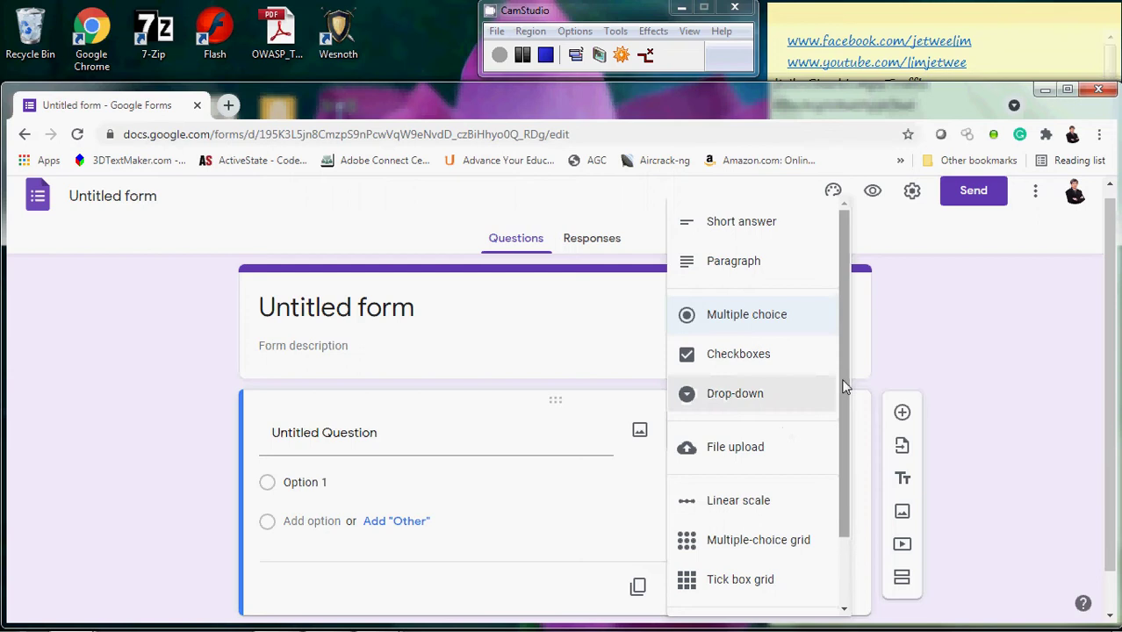
pyautogui.moveTo(844, 386); pyautogui.dragTo(826, 258)
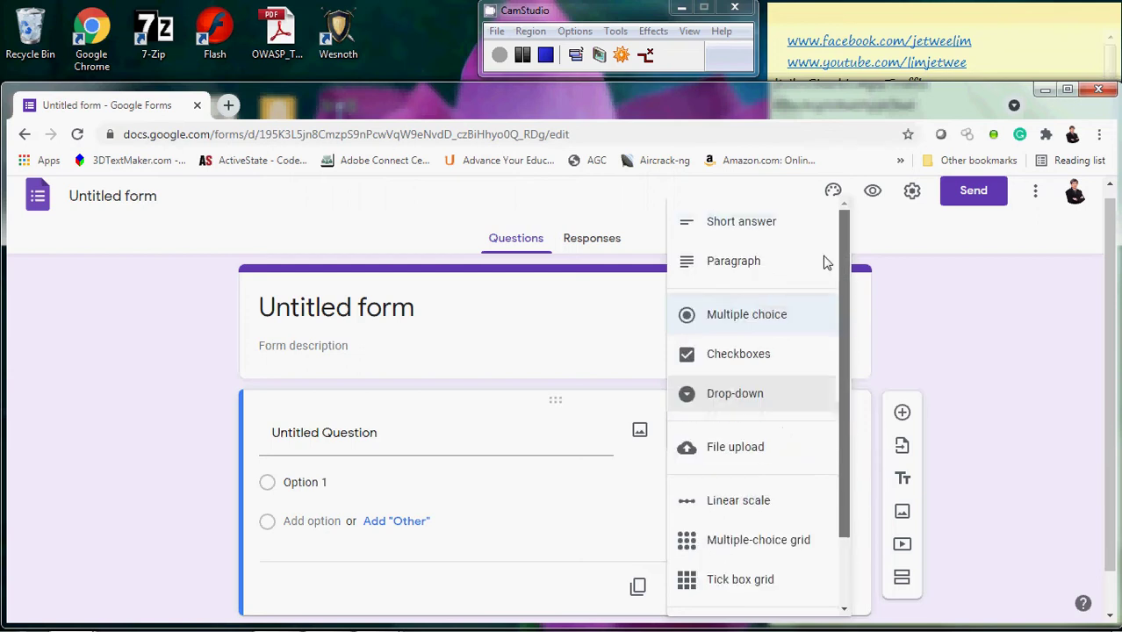
pyautogui.click(760, 223)
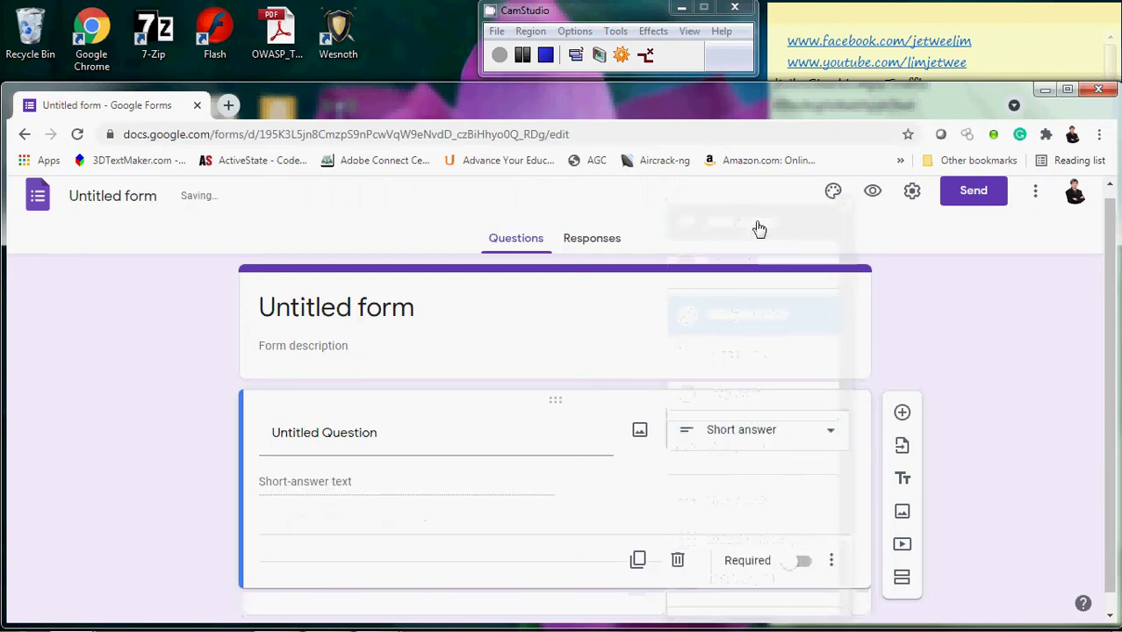
pyautogui.click(389, 432)
pyautogui.write('E')
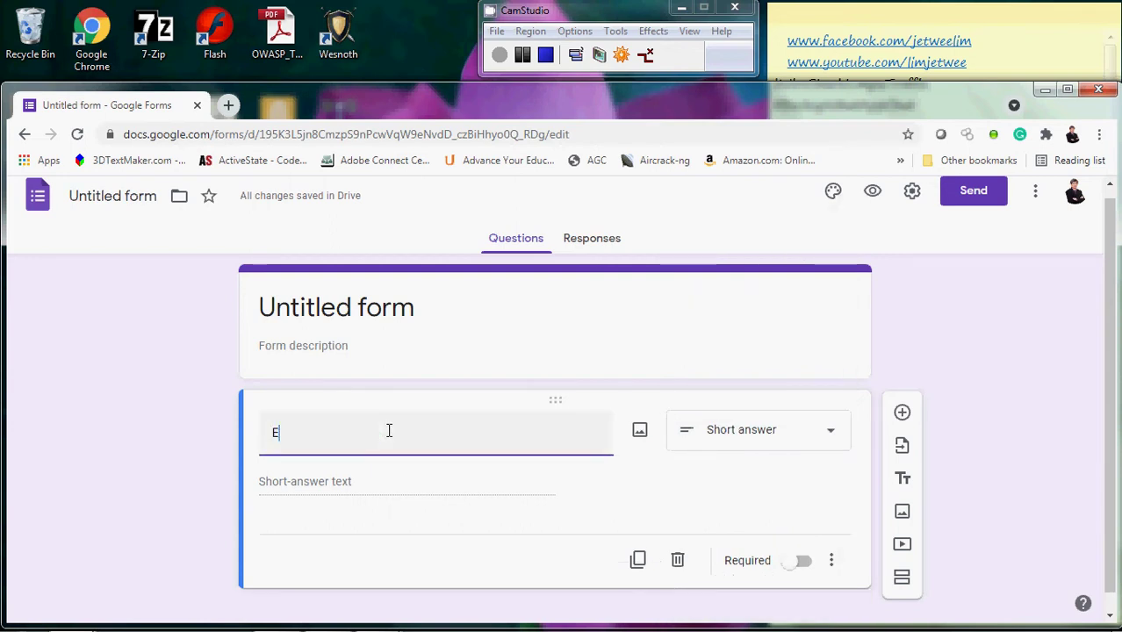
pyautogui.write('mail Address')
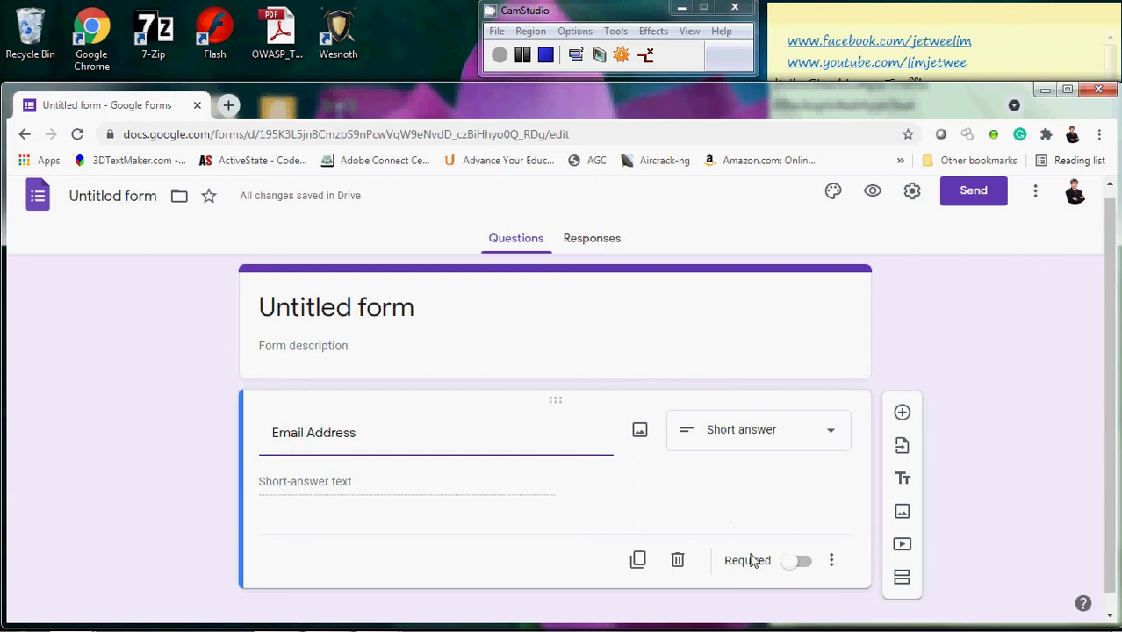
# Mark the Email Address question required and enable Response validation for it.
pyautogui.click(798, 562)
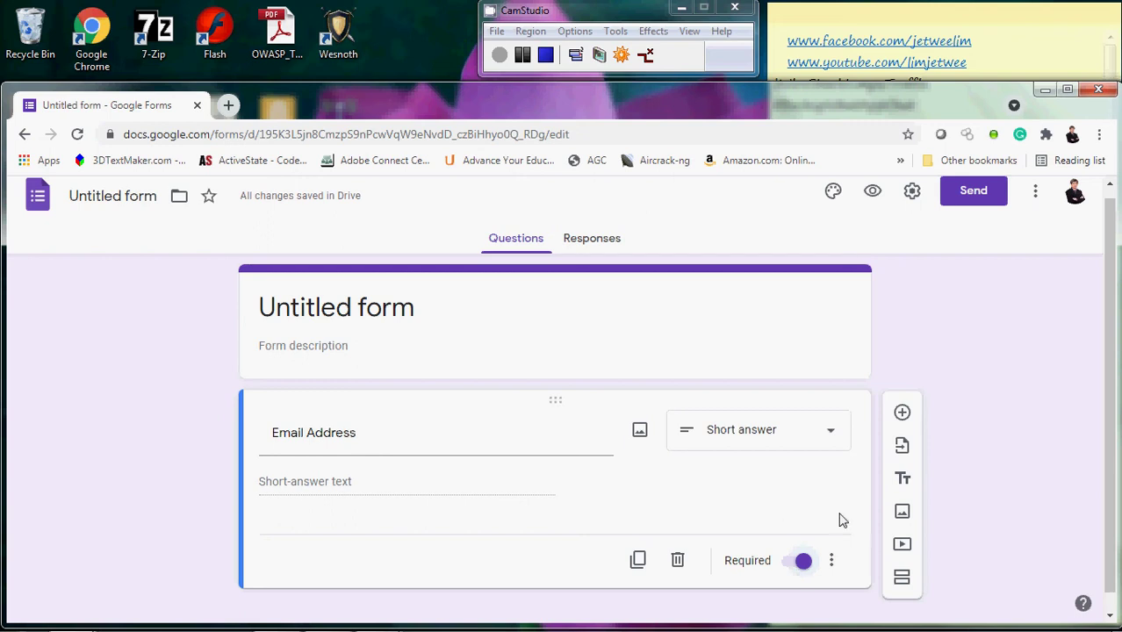
pyautogui.click(833, 566)
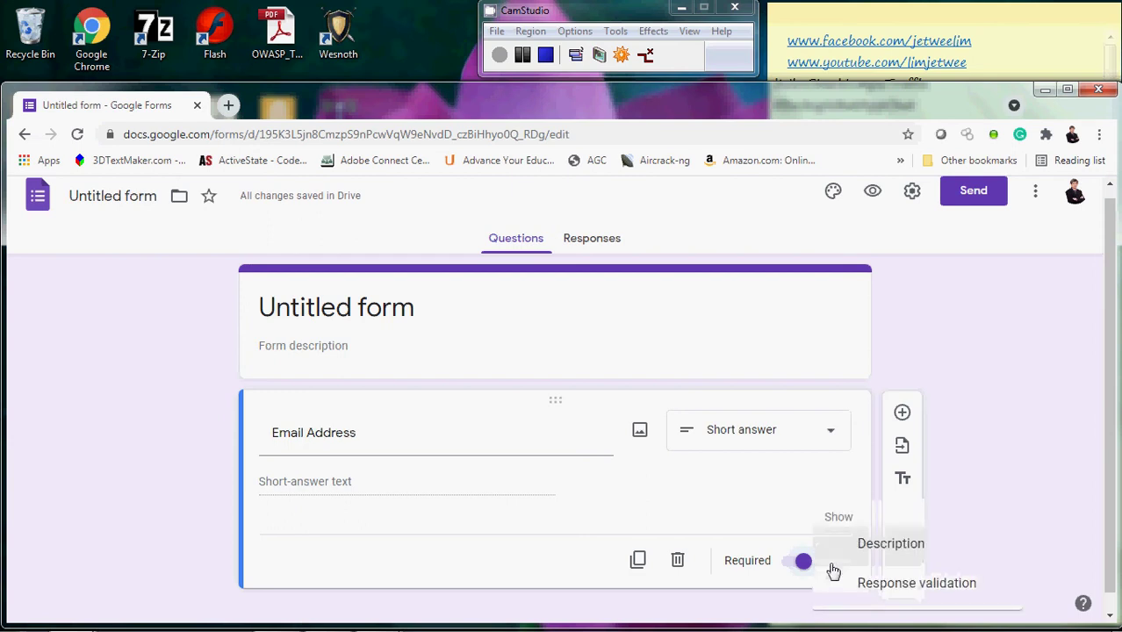
pyautogui.click(905, 586)
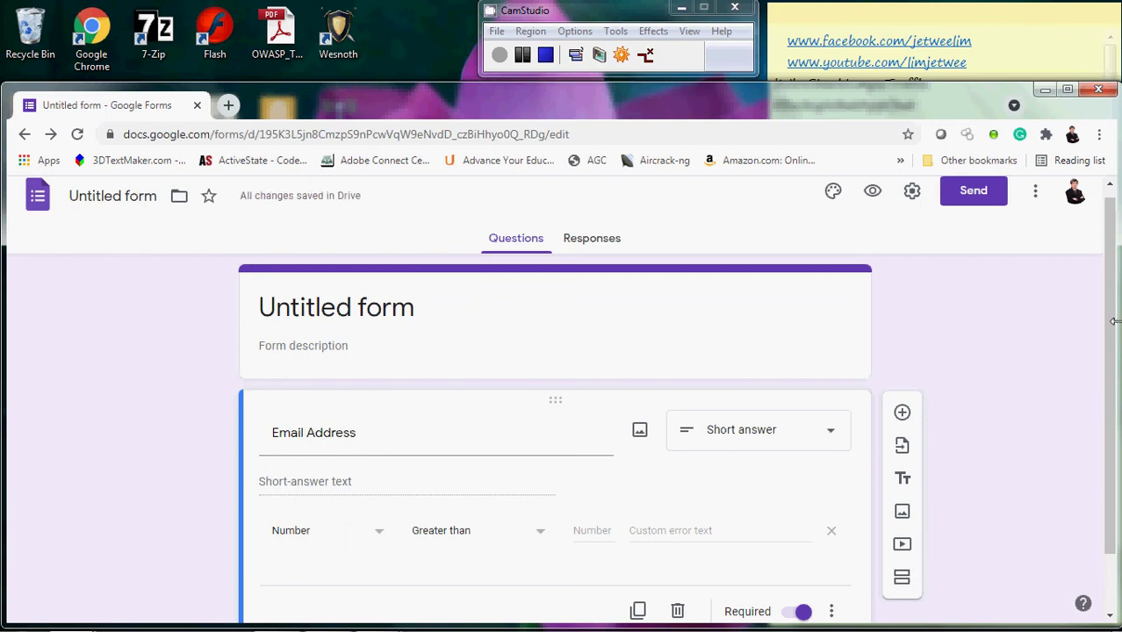
# Set the response validation rule to Text > Email.
pyautogui.scroll(-1, 1115, 336)
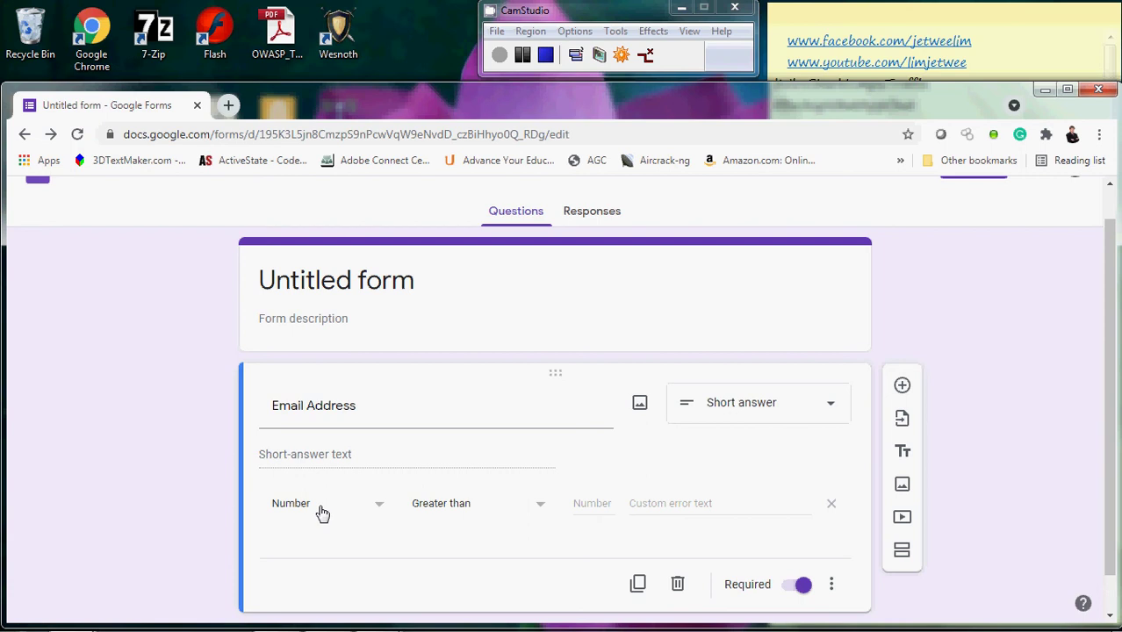
pyautogui.click(323, 514)
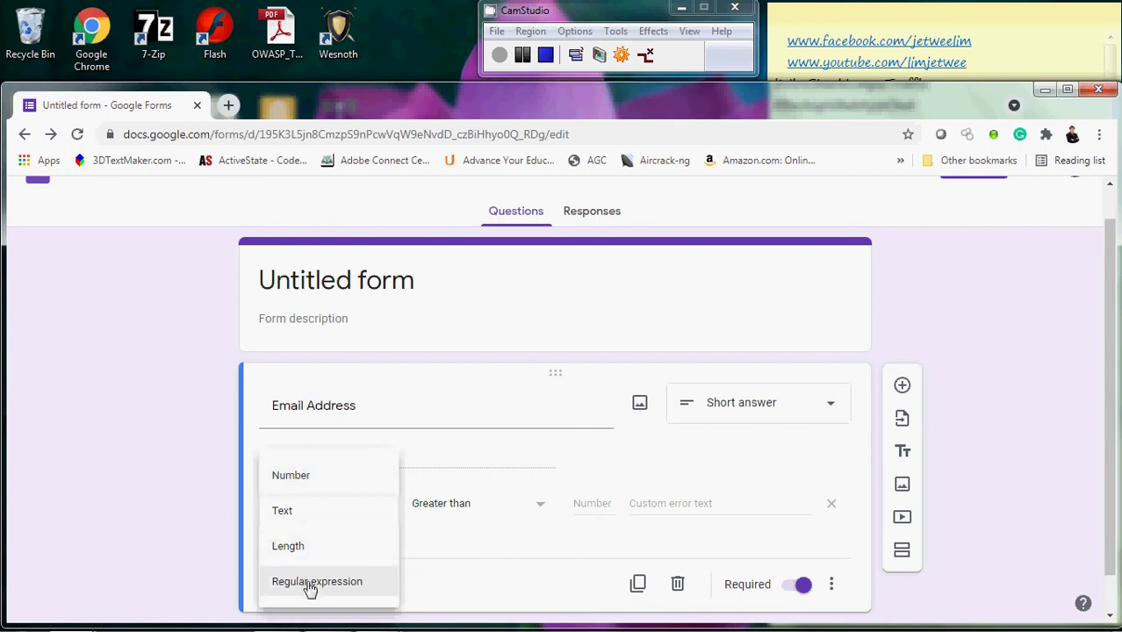
pyautogui.click(290, 518)
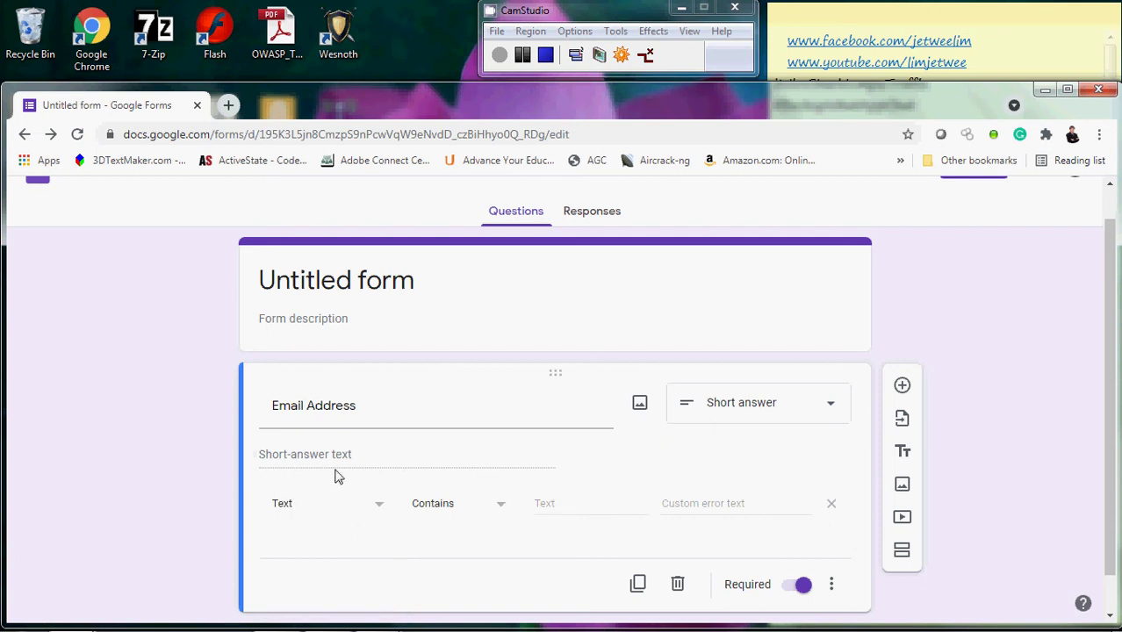
pyautogui.click(502, 508)
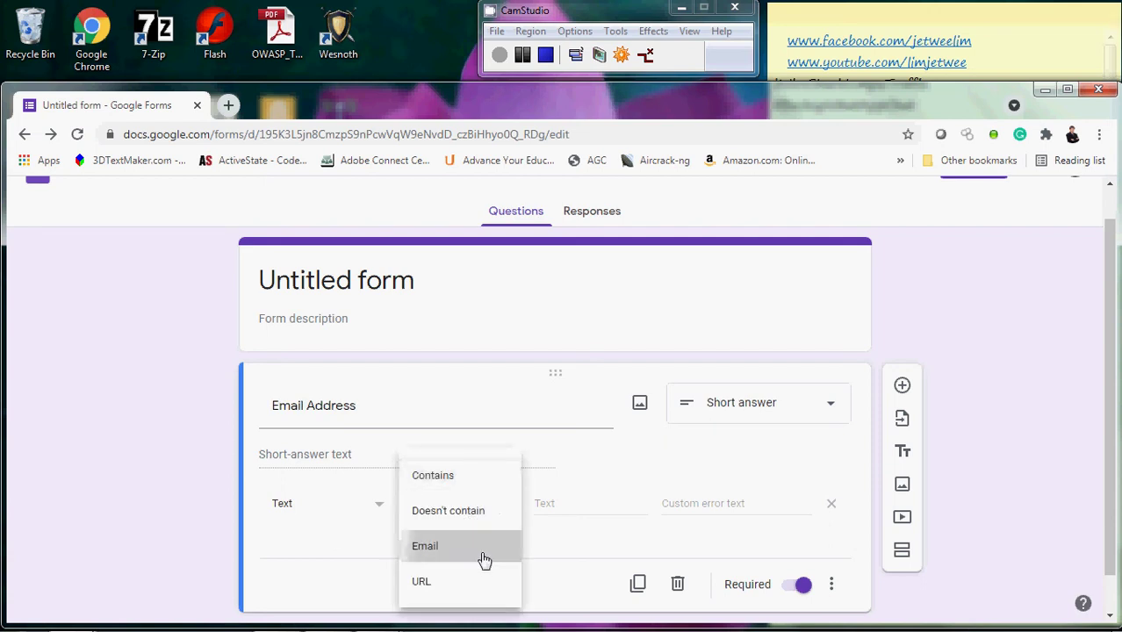
pyautogui.click(483, 560)
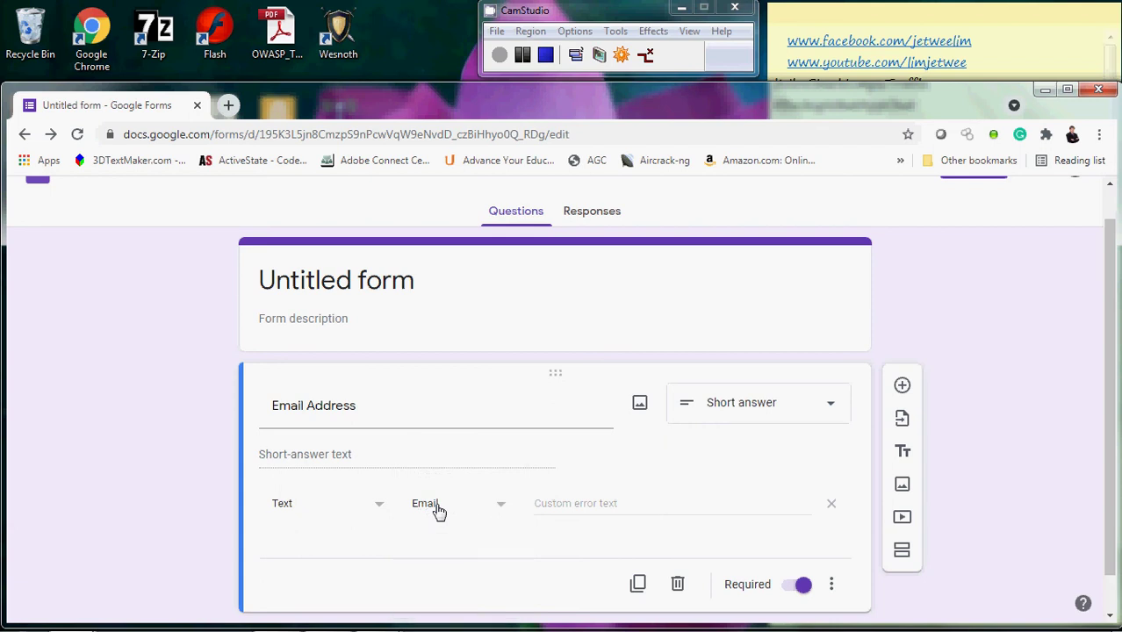
# Enter 'Something is wrong here' as the custom validation error text.
pyautogui.click(584, 507)
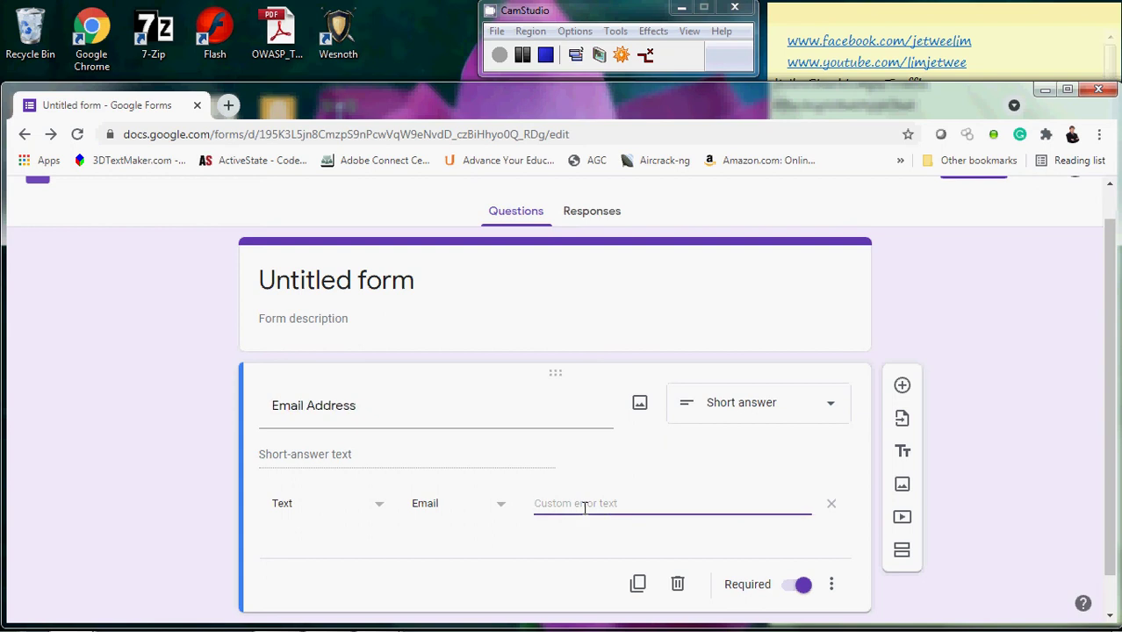
pyautogui.write('W')
pyautogui.press('BackSpace')
pyautogui.write('Somthing')
pyautogui.press('Left')
pyautogui.press('Left')
pyautogui.press('Left')
pyautogui.press('Left')
pyautogui.press('Left')
pyautogui.write('ething is wrong here')
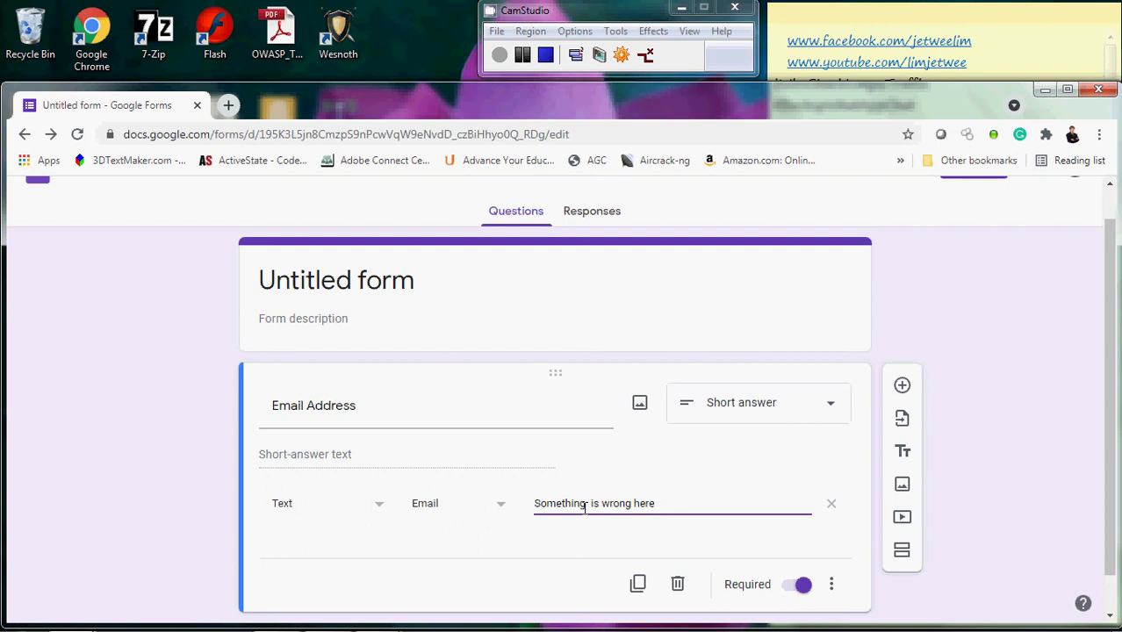
pyautogui.press('Left')
pyautogui.press('Left')
pyautogui.press('Left')
pyautogui.press('Left')
pyautogui.press('Left')
pyautogui.press('Left')
pyautogui.press('Left')
pyautogui.press('Left')
pyautogui.press('Left')
pyautogui.press('Left')
pyautogui.press('Left')
pyautogui.press('Left')
pyautogui.press('Left')
pyautogui.press('BackSpace')
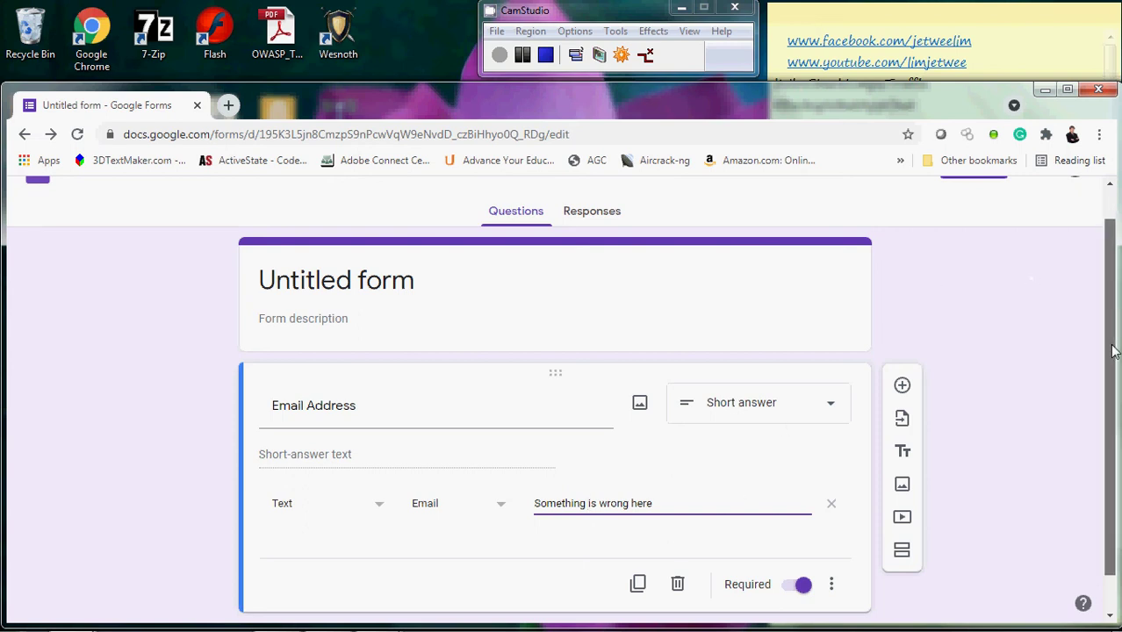
pyautogui.scroll(1, 1111, 299)
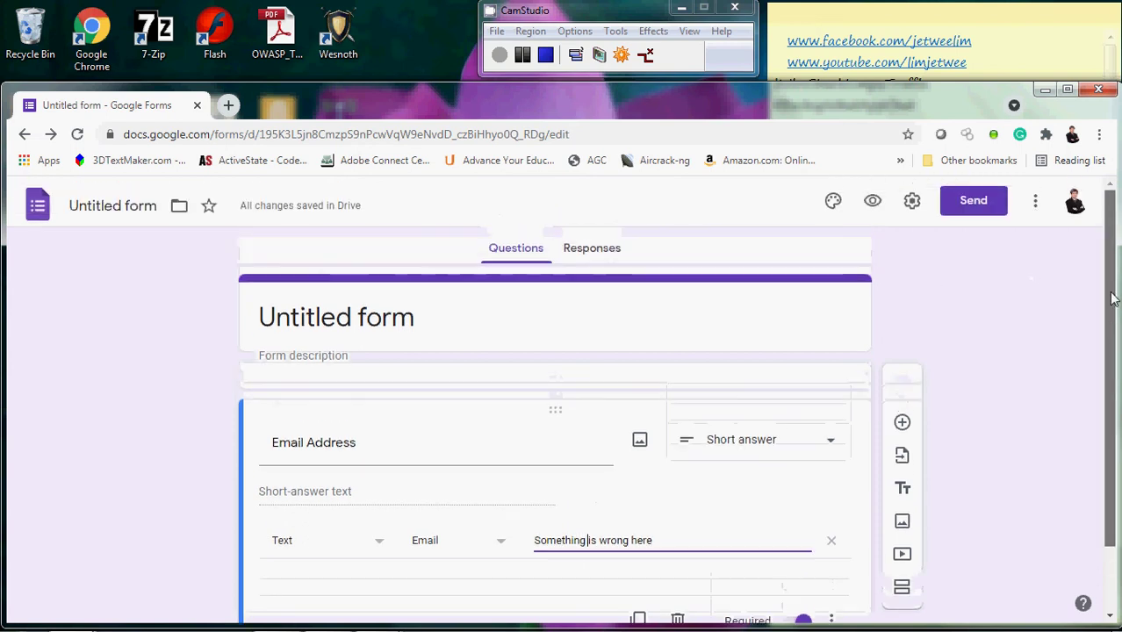
# Preview the form, showing the required asterisk on Email Address.
pyautogui.click(872, 205)
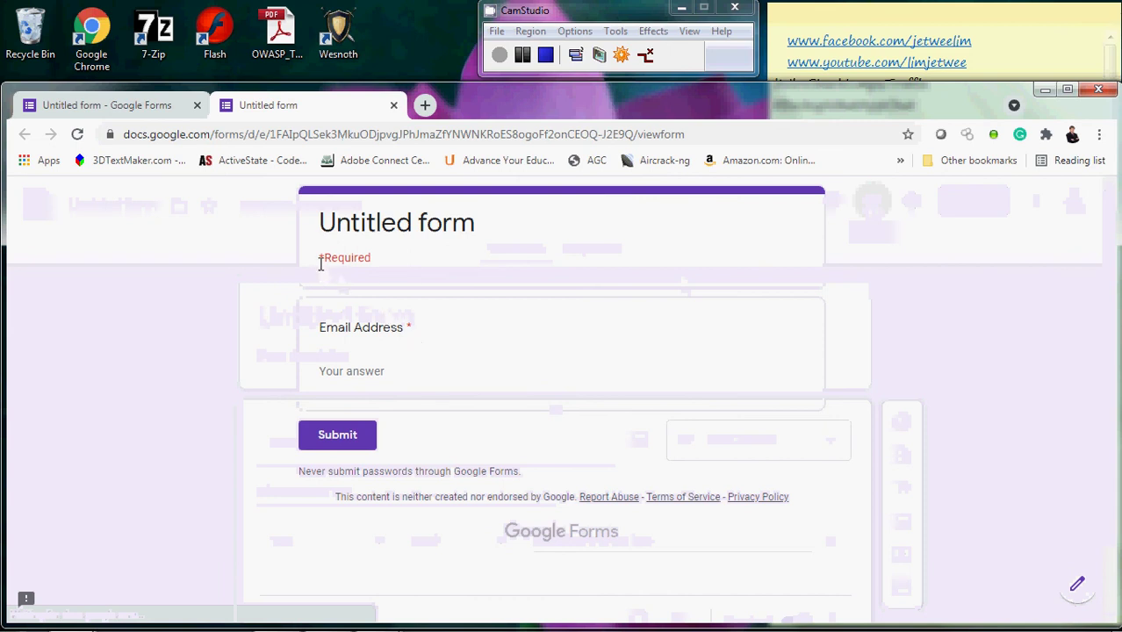
pyautogui.moveTo(321, 256); pyautogui.dragTo(368, 256)
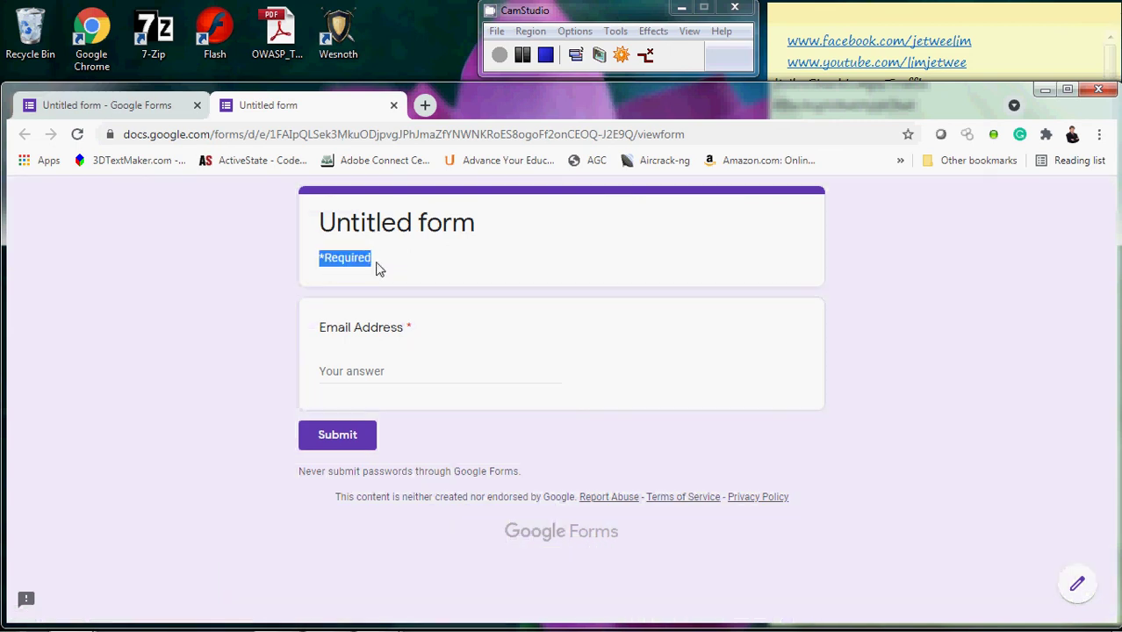
pyautogui.moveTo(412, 326); pyautogui.dragTo(404, 326)
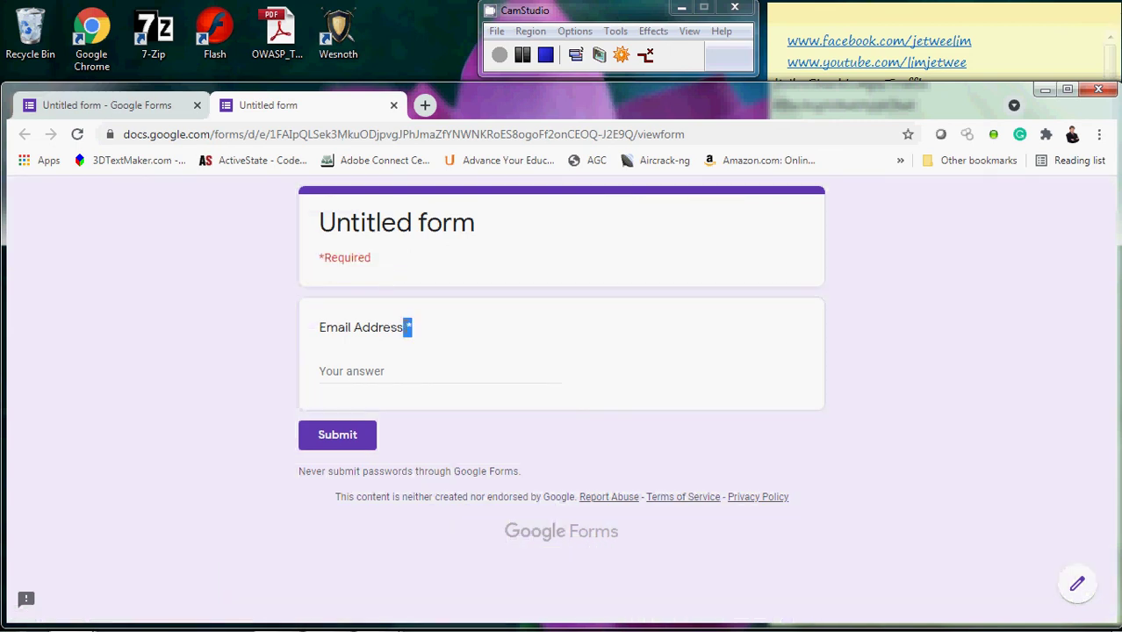
# Submit 'akjdfh' in the preview to trigger the validation error.
pyautogui.click(494, 376)
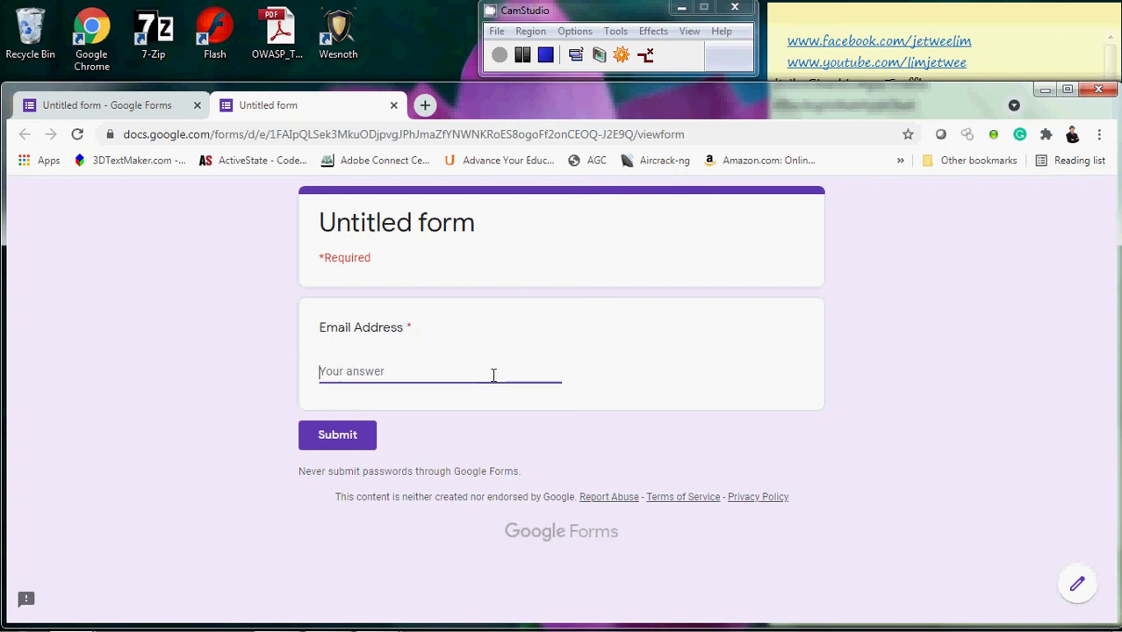
pyautogui.write('akjdfh')
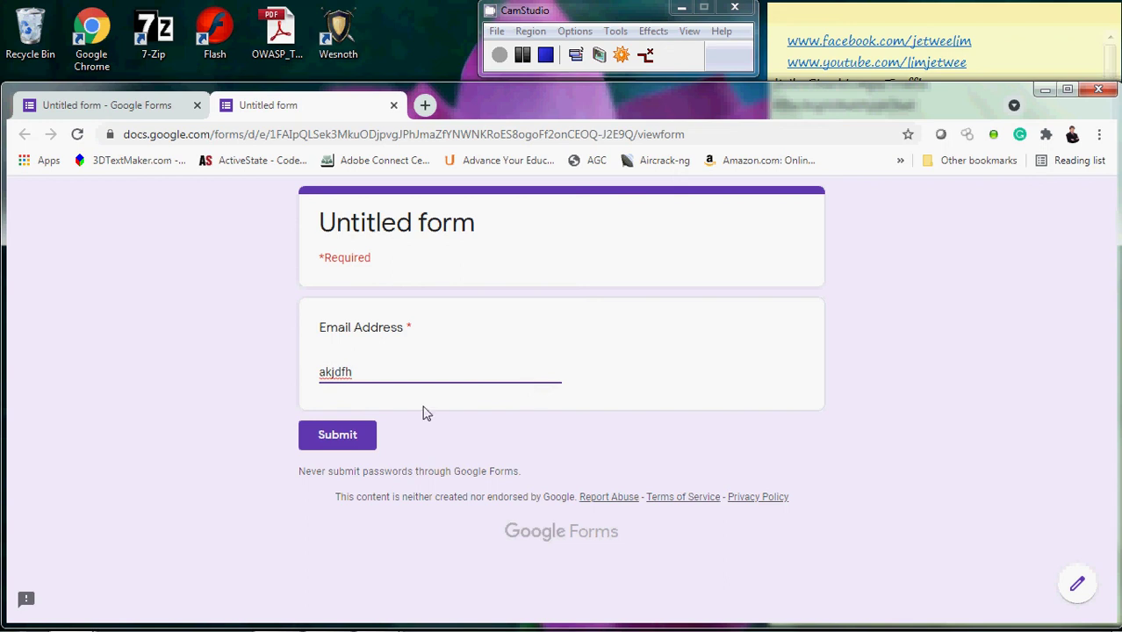
pyautogui.click(372, 438)
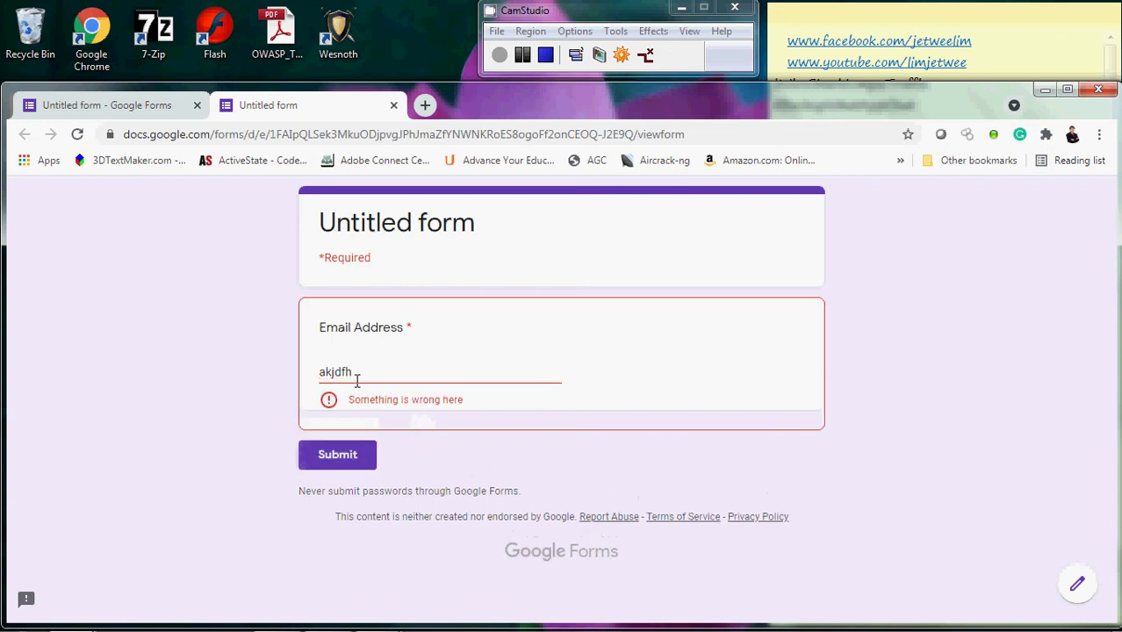
pyautogui.moveTo(358, 380)
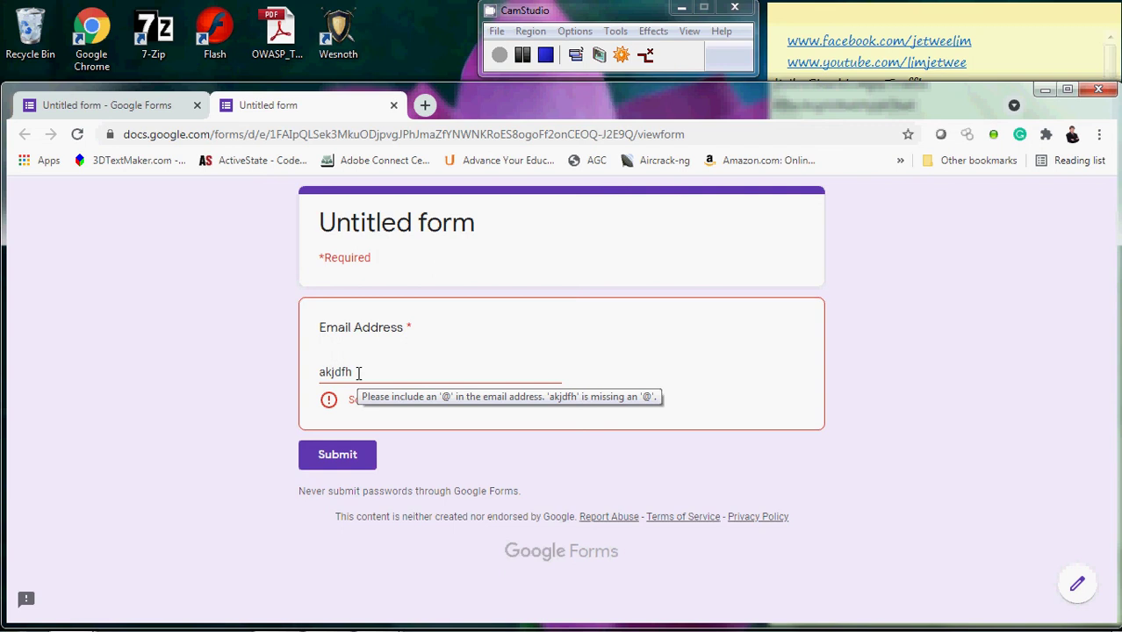
# Replace the answer with an address lacking a name before '@' and submit again.
pyautogui.press('BackSpace')
pyautogui.press('BackSpace')
pyautogui.press('BackSpace')
pyautogui.press('BackSpace')
pyautogui.press('BackSpace')
pyautogui.press('BackSpace')
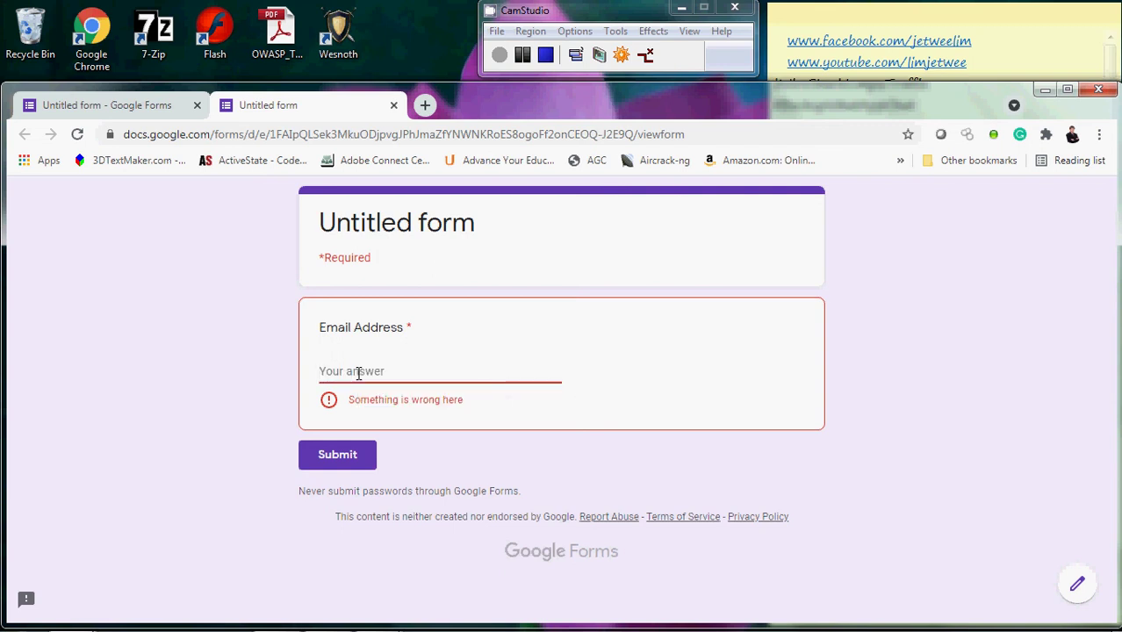
pyautogui.write('@sdjkhfsdjkh')
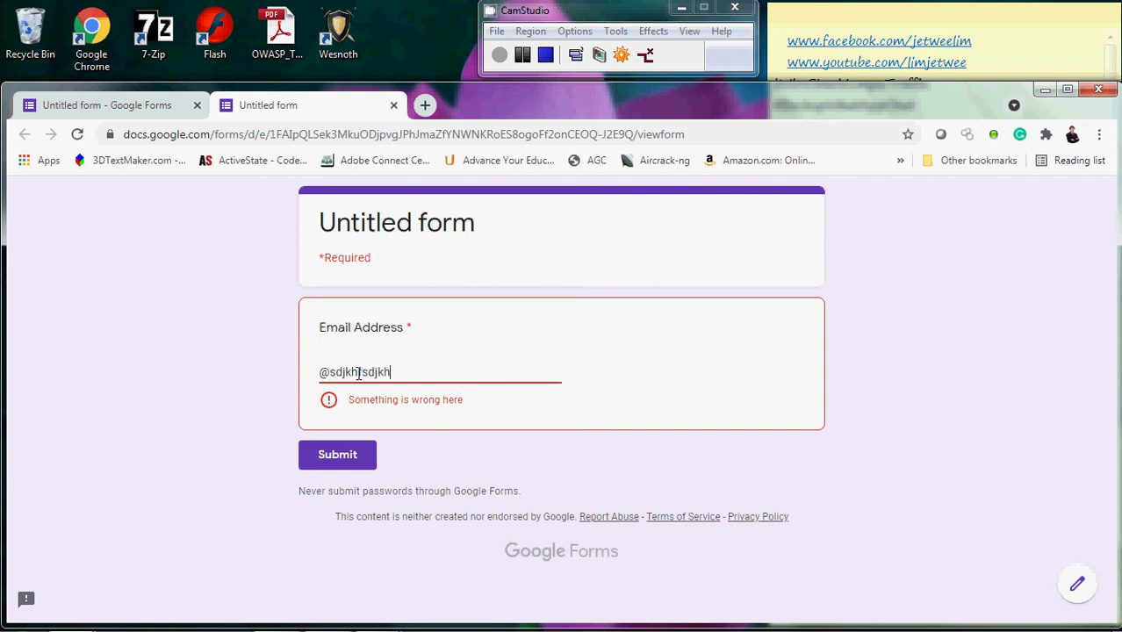
pyautogui.write('.com')
pyautogui.click(358, 372)
pyautogui.write('f')
pyautogui.click(356, 454)
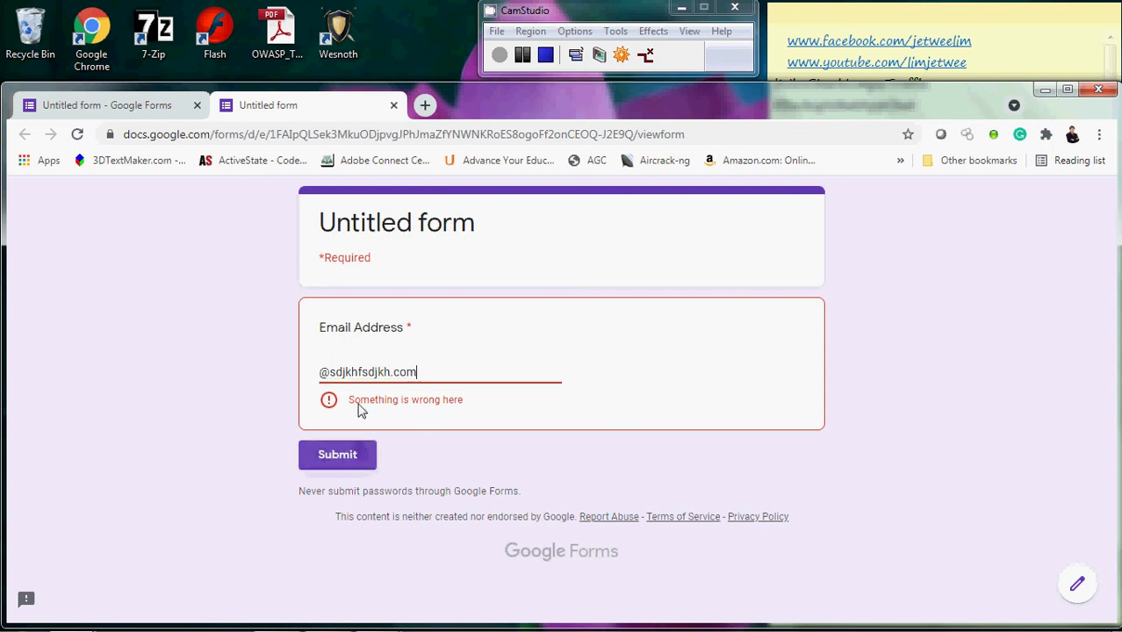
pyautogui.moveTo(349, 378)
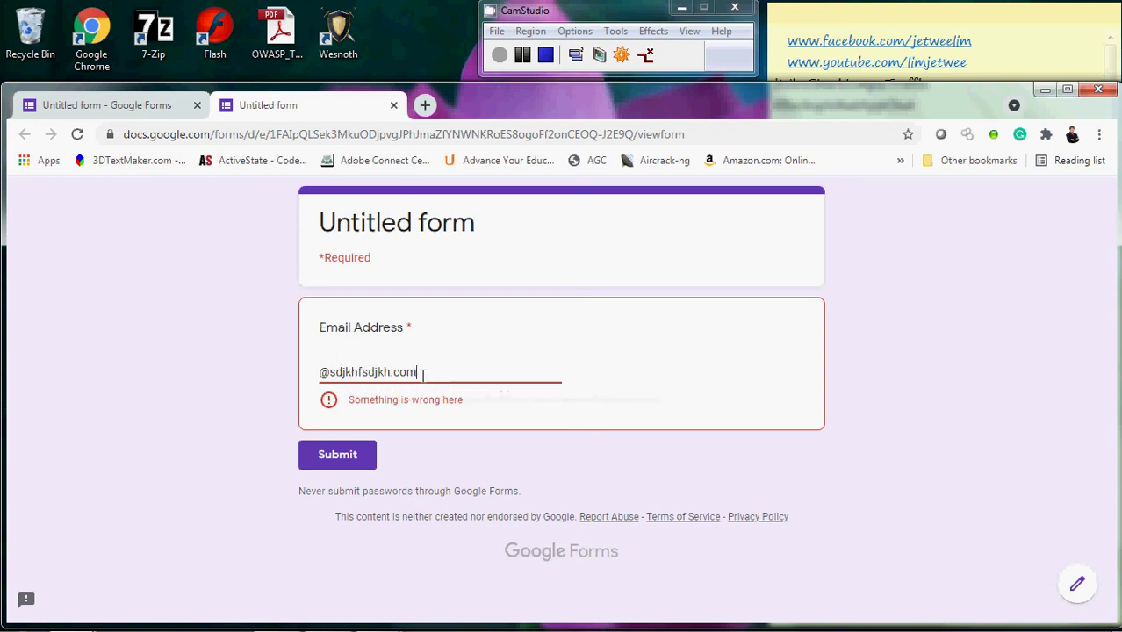
pyautogui.click(318, 378)
# Add a name before the '@', submit the valid address, then start another response.
pyautogui.write('lim')
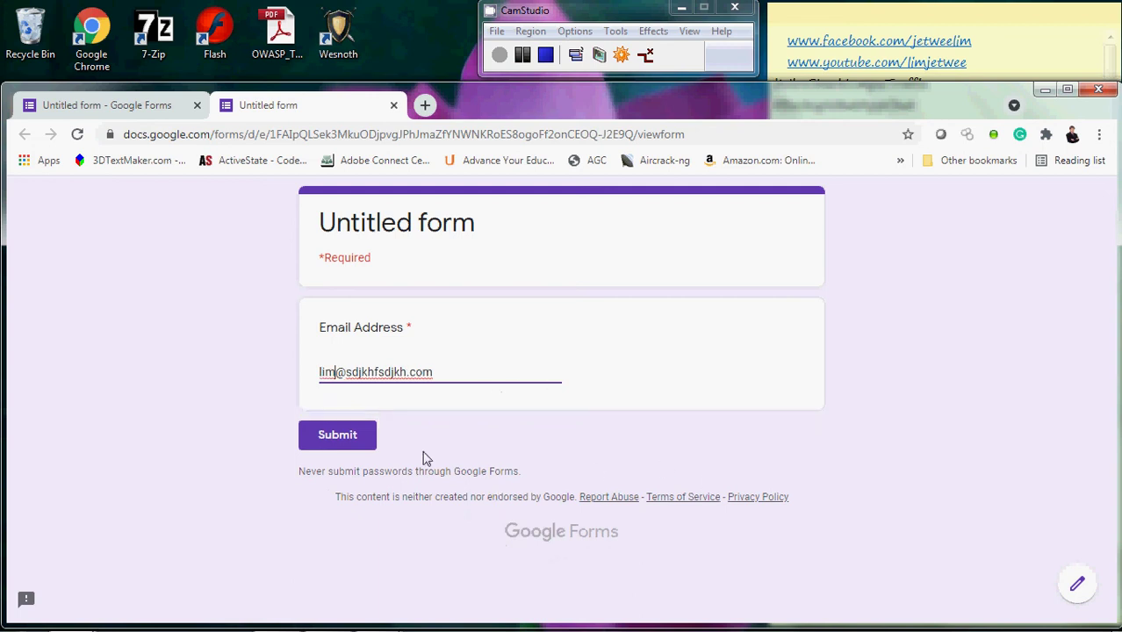
pyautogui.click(347, 443)
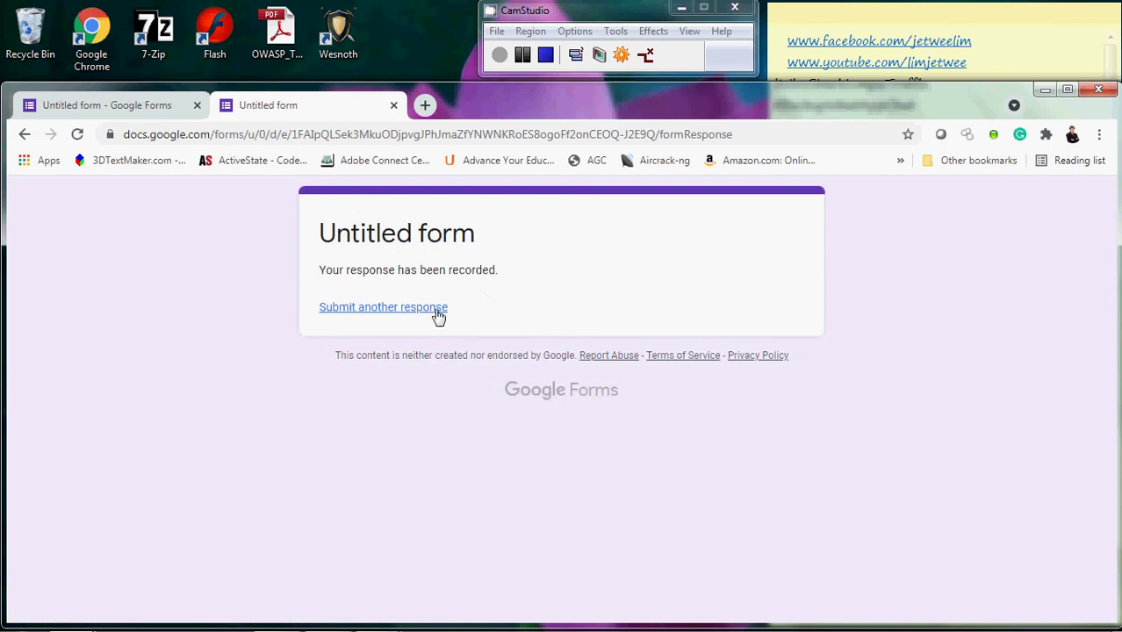
pyautogui.click(437, 312)
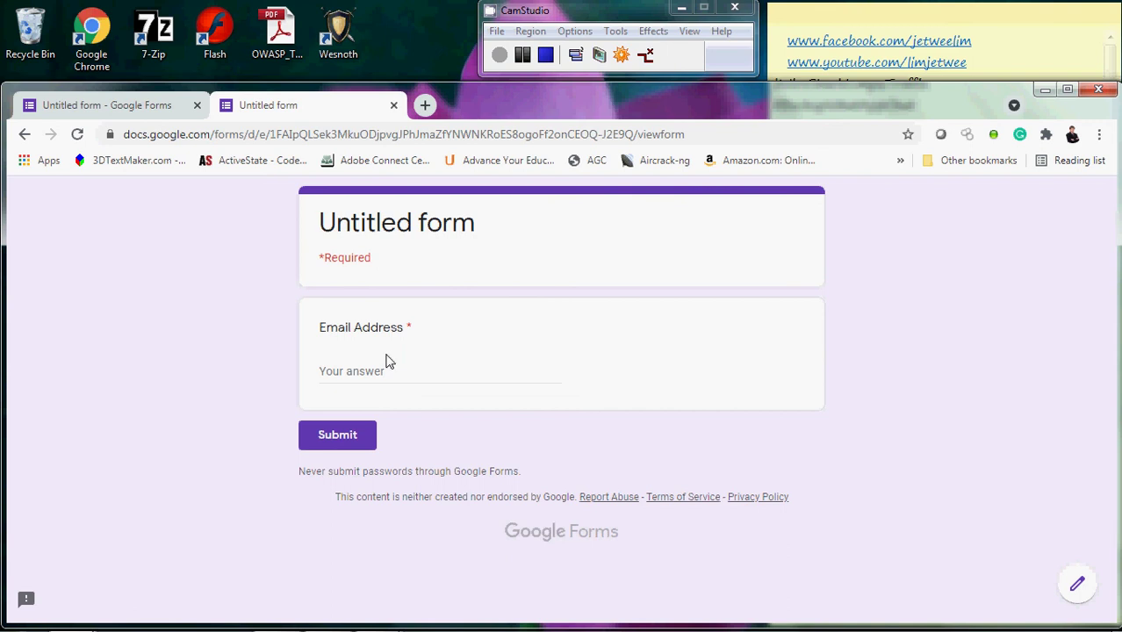
pyautogui.moveTo(419, 330); pyautogui.dragTo(316, 331)
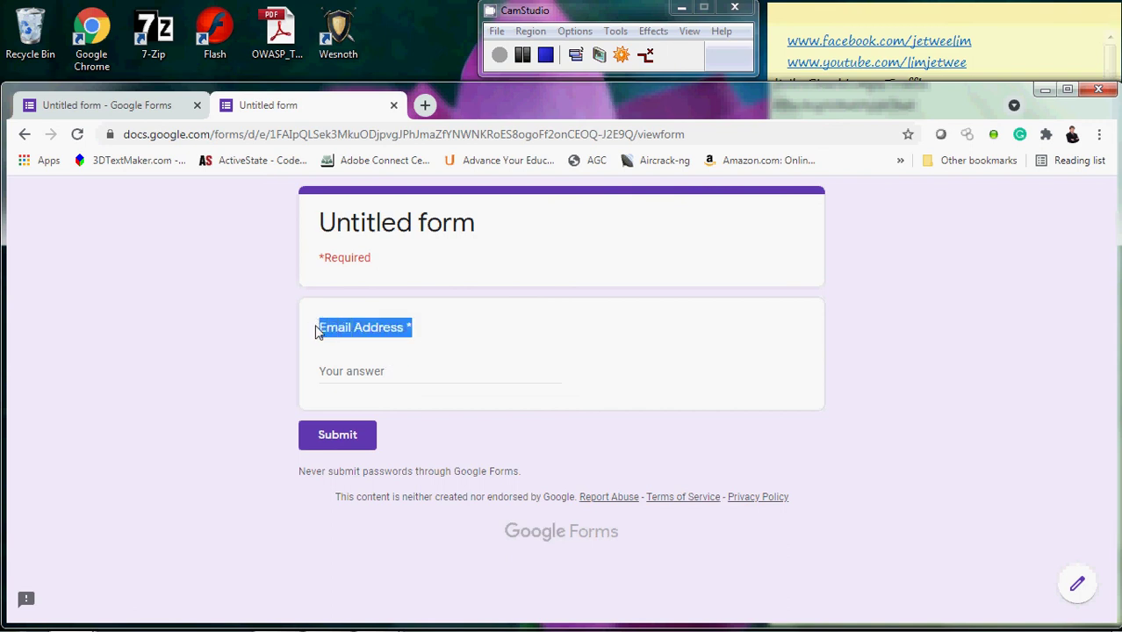